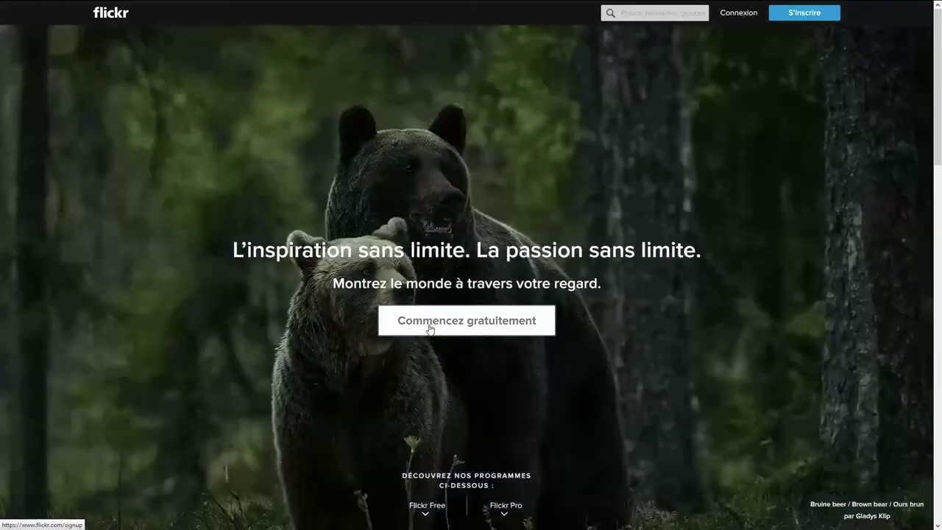
Open the registration form for a free Flickr account and go to its password field.
left_click(431, 328)
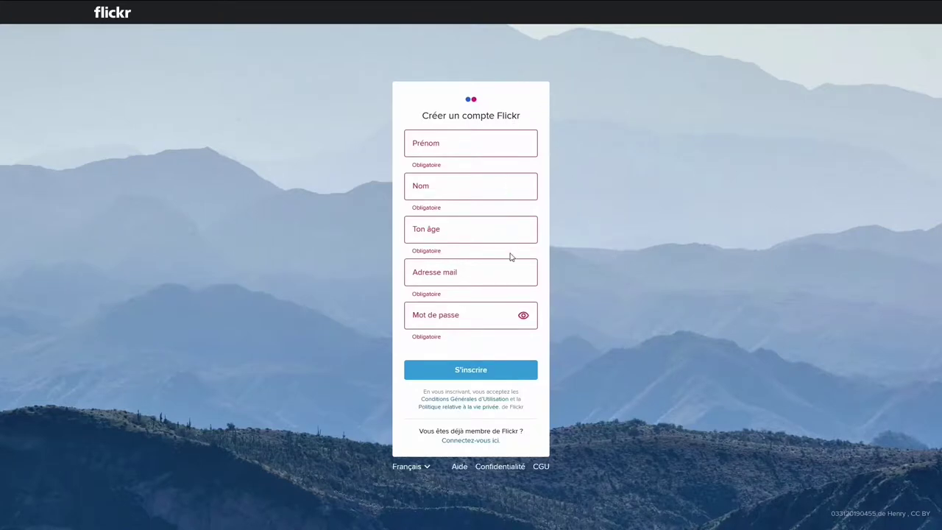
left_click(489, 324)
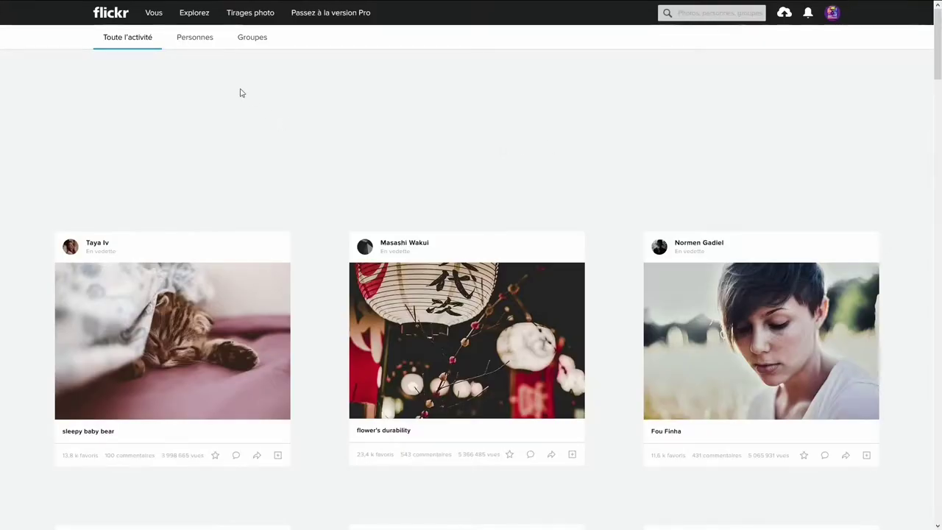
mouse_move(154, 15)
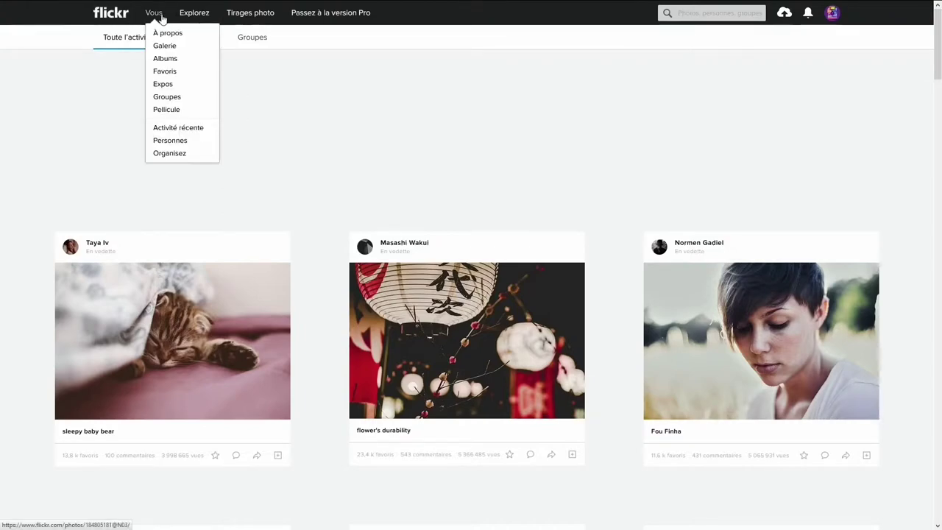
mouse_move(194, 20)
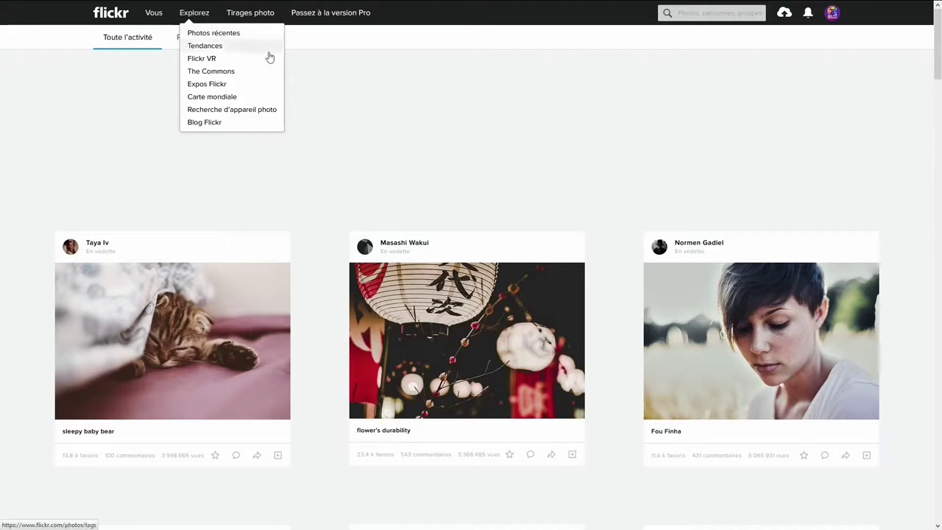
left_click(692, 16)
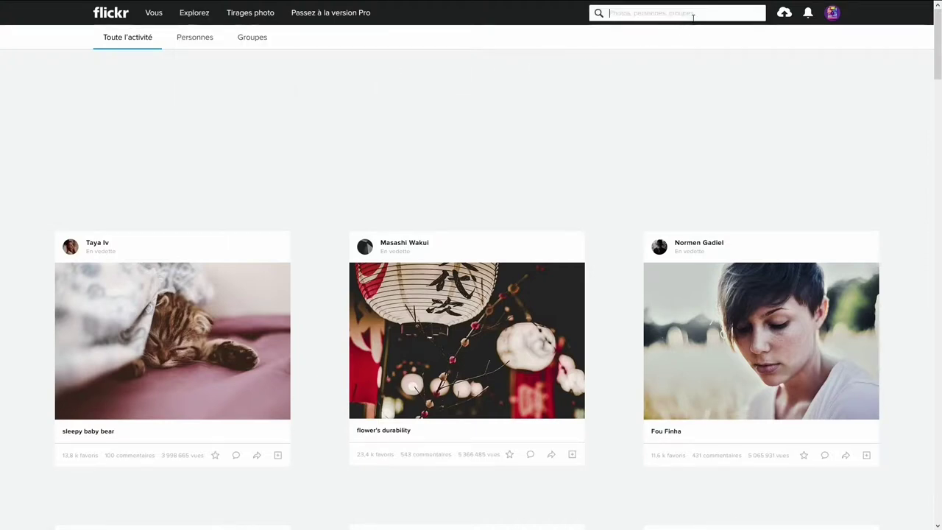
Open the photo uploader and add the puppy picture from the computer to the import.
left_click(786, 20)
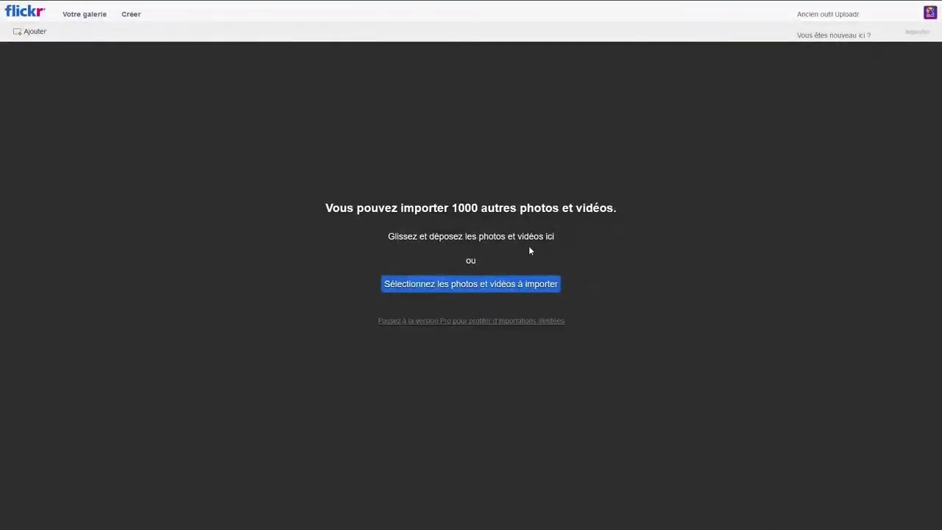
left_click(493, 291)
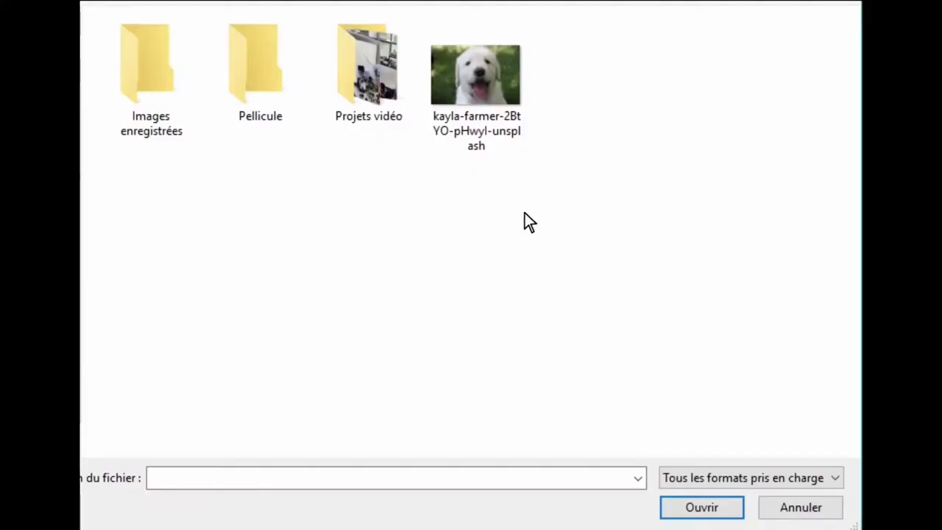
left_click(504, 146)
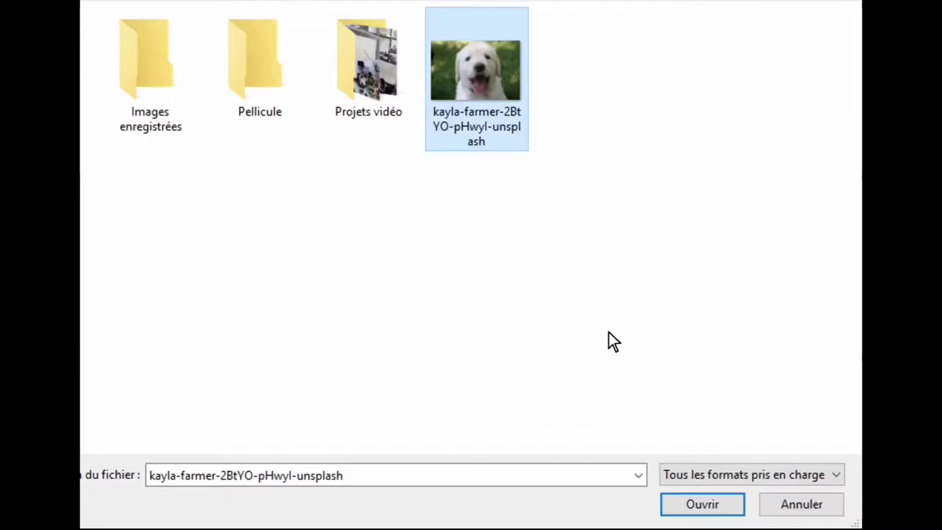
left_click(703, 497)
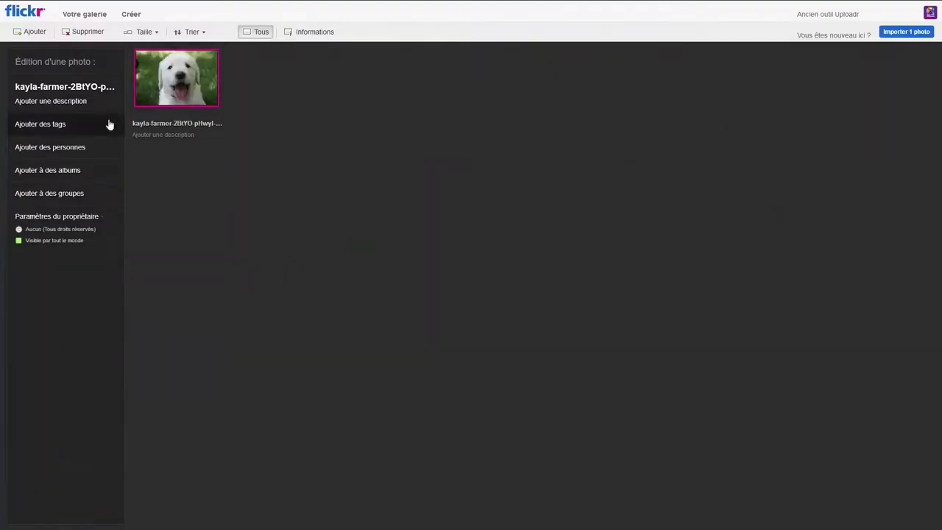
Title the puppy photo "Mon chien" and give it the description "Une superbe photo !".
left_click(88, 88)
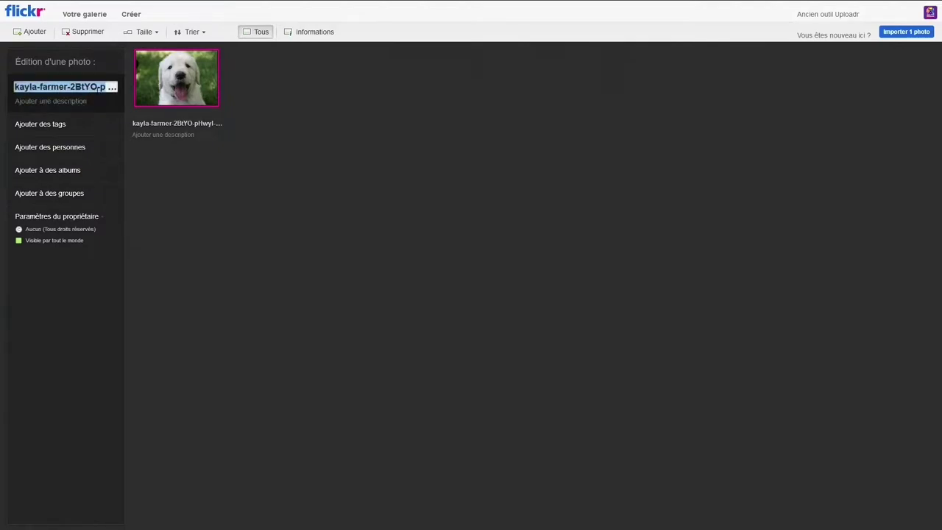
type("Mon chien")
key("Return")
left_click(197, 137)
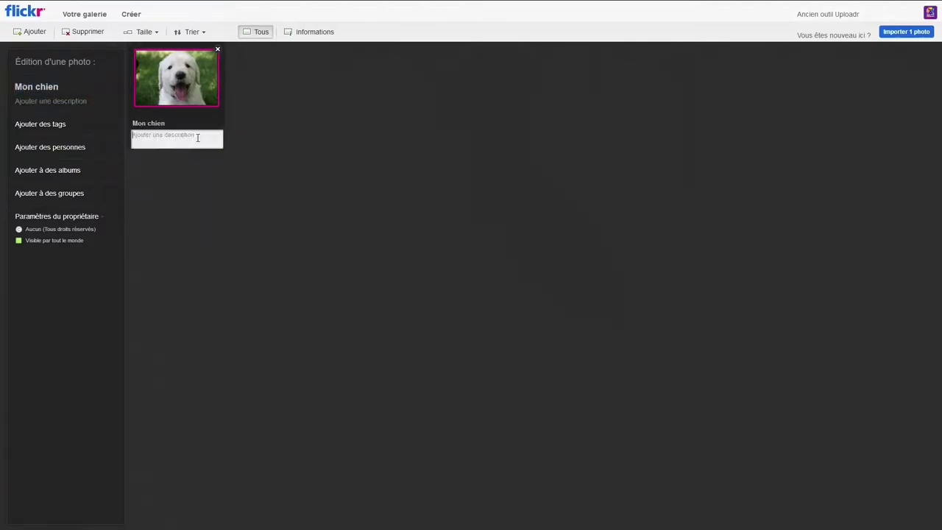
type("Une superbe photo !")
key("Return")
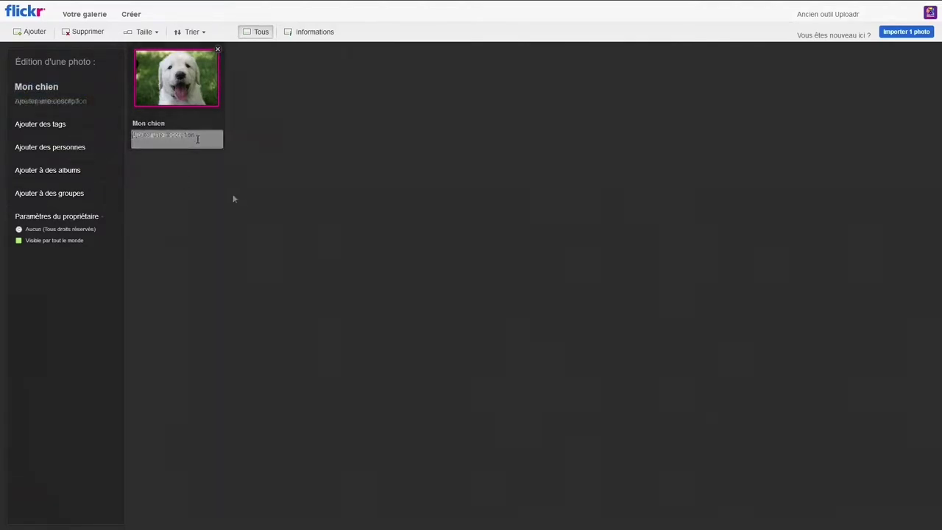
Add the tags labrador, chien, mignon and animal to the photo.
left_click(82, 128)
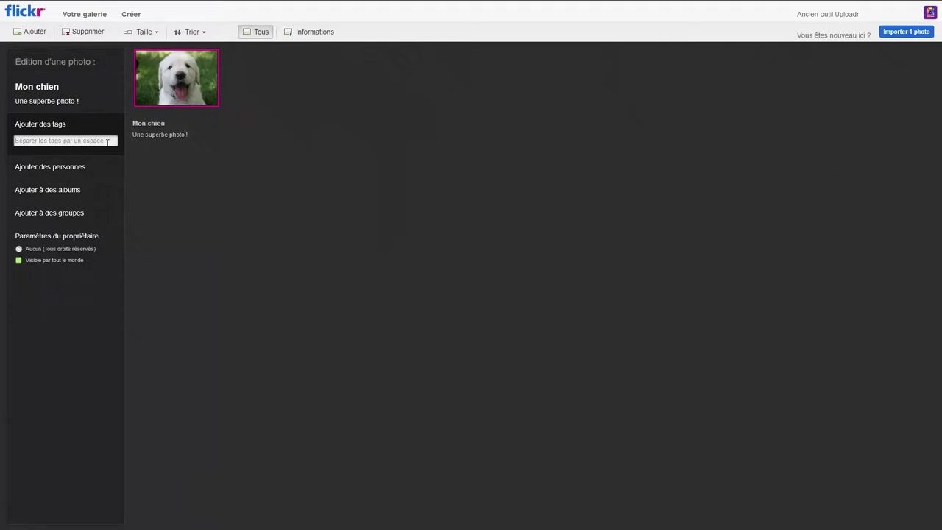
type("labra")
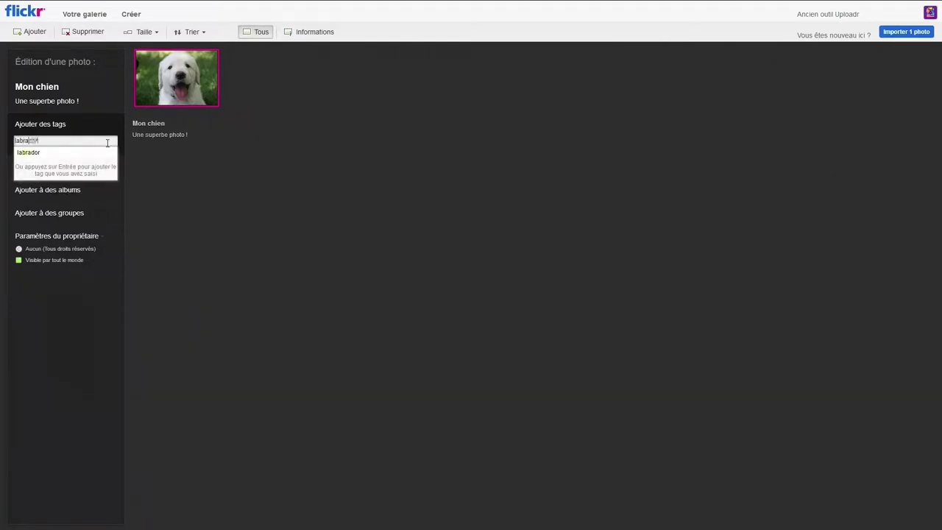
key("Return")
type("chien")
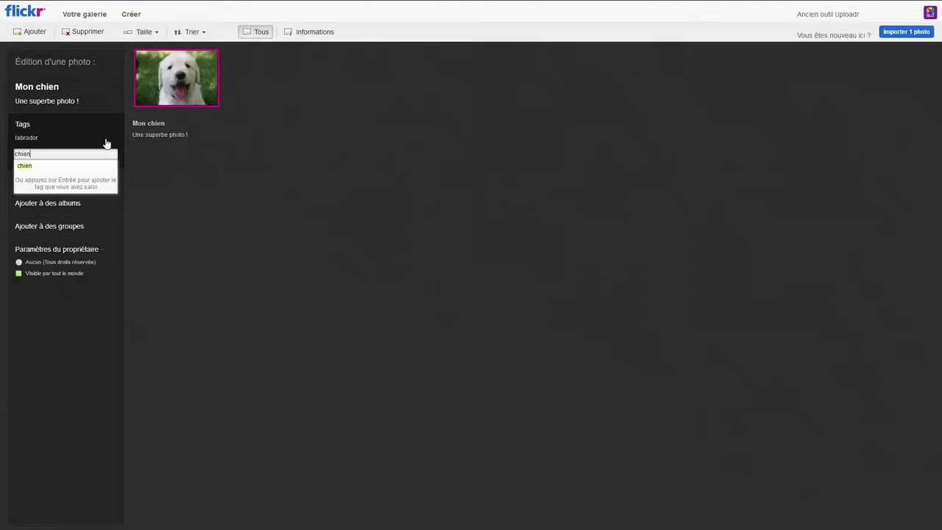
key("Return")
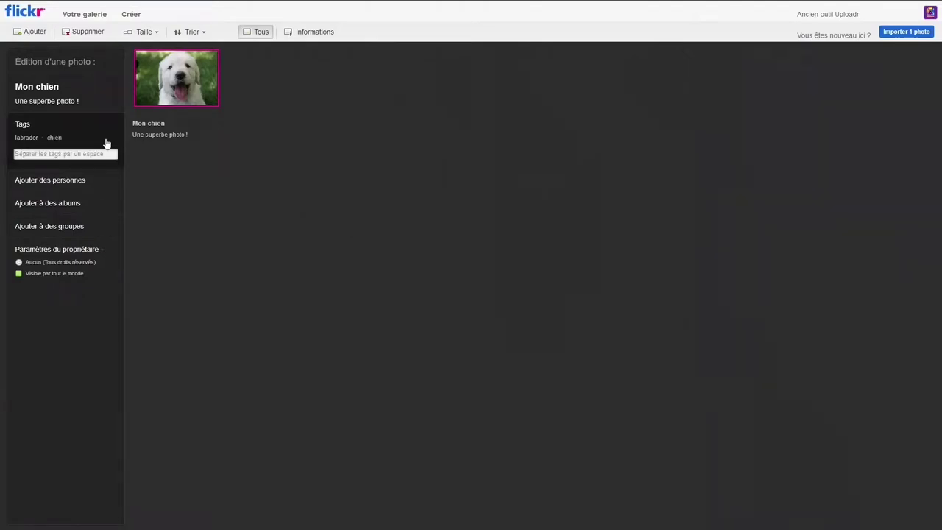
type("mignon")
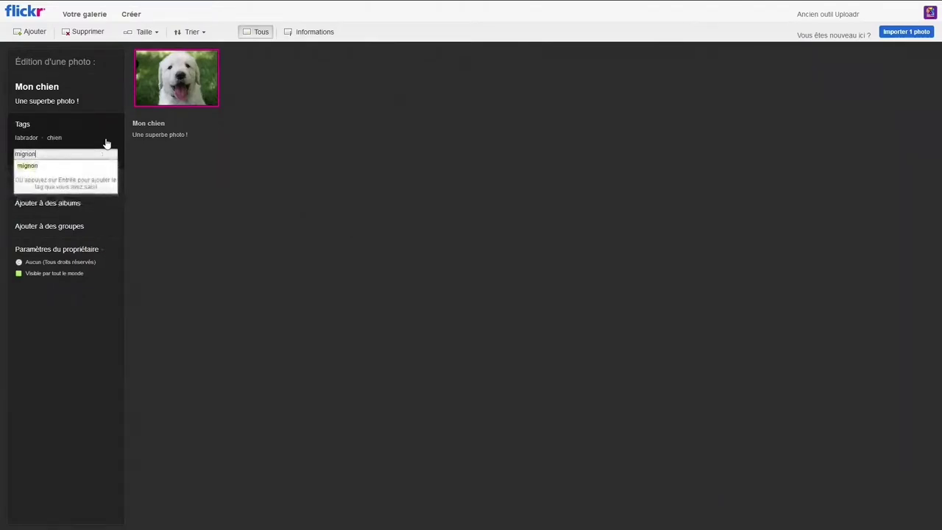
key("Return")
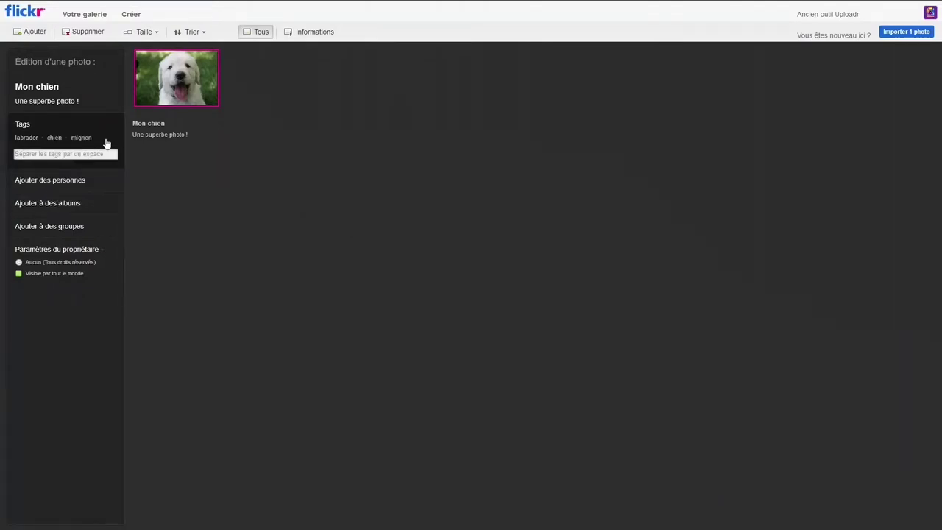
type("animal")
key("Return")
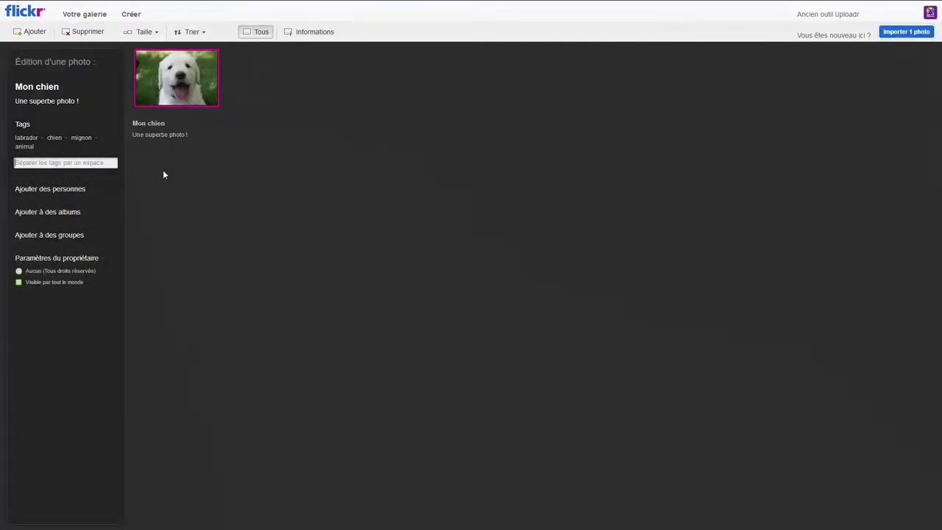
Restrict the photo's privacy to "Uniquement vous" with access for "Vos amis" and "Votre famille".
left_click(105, 263)
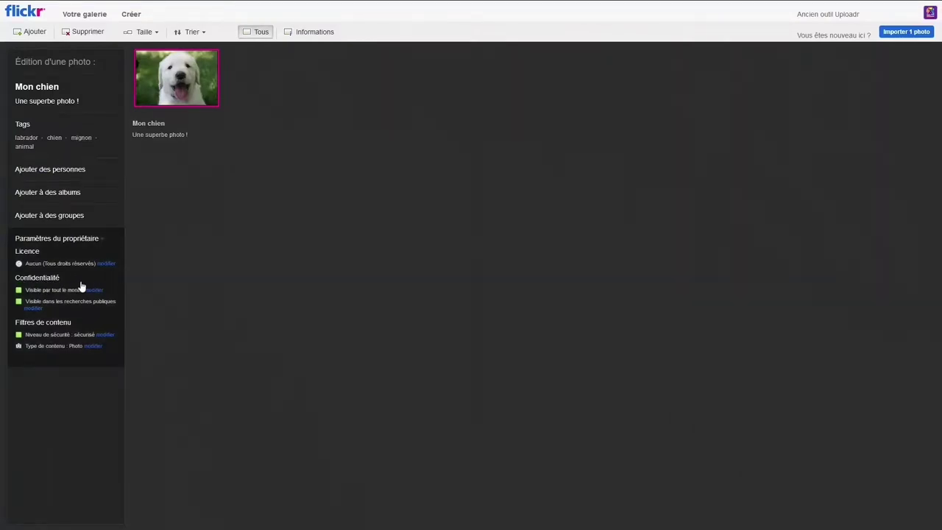
left_click(101, 291)
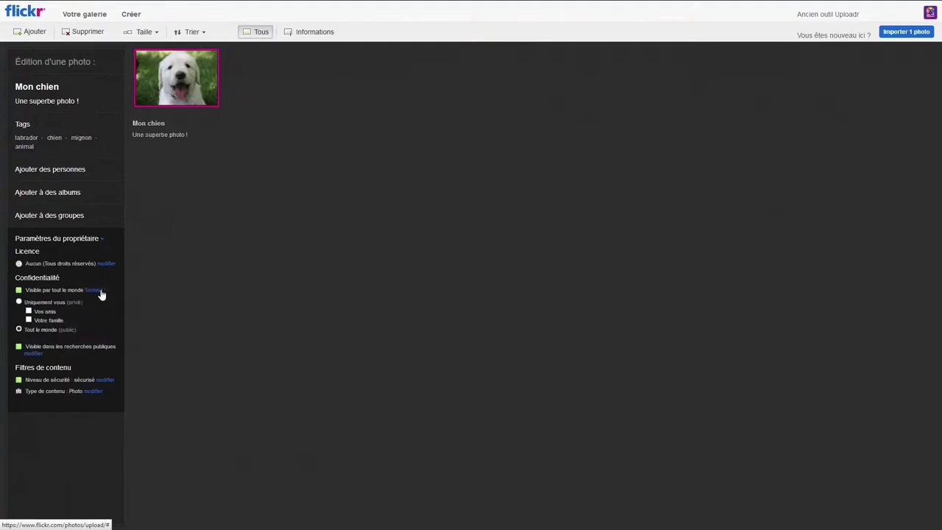
left_click(19, 302)
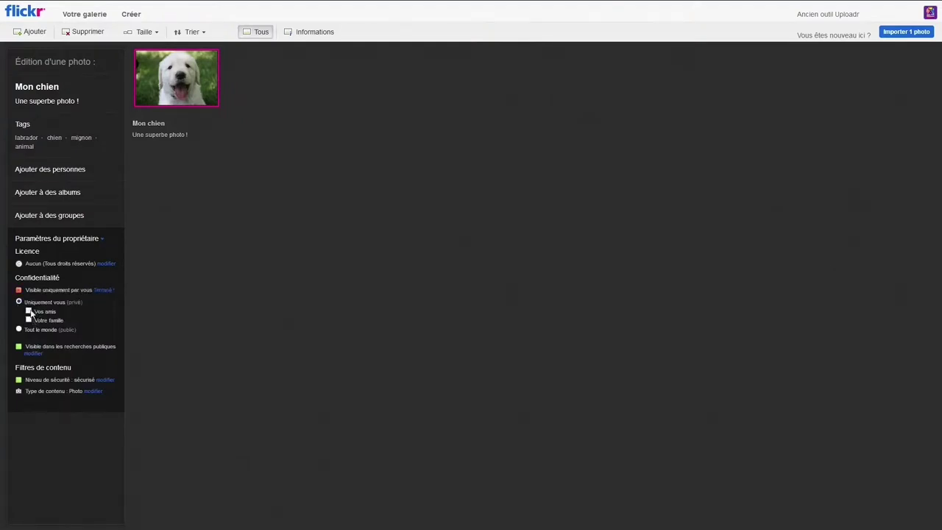
left_click(28, 312)
left_click(28, 320)
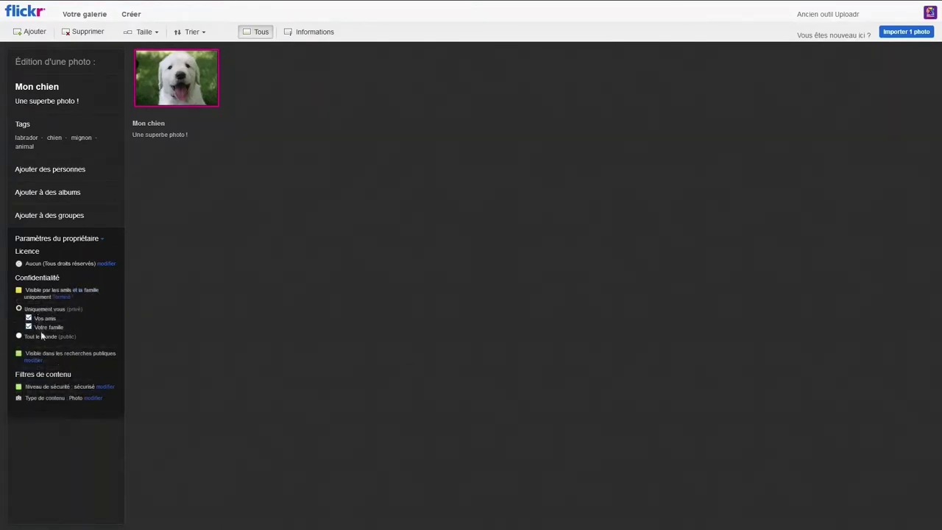
left_click(61, 297)
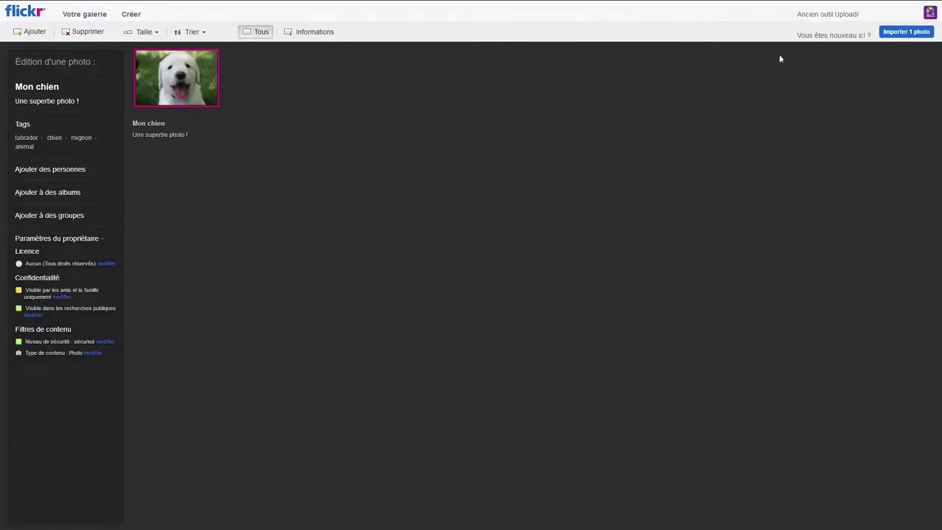
Import the photo with its tags and privacy changes, and display it in the Pellicule.
left_click(900, 34)
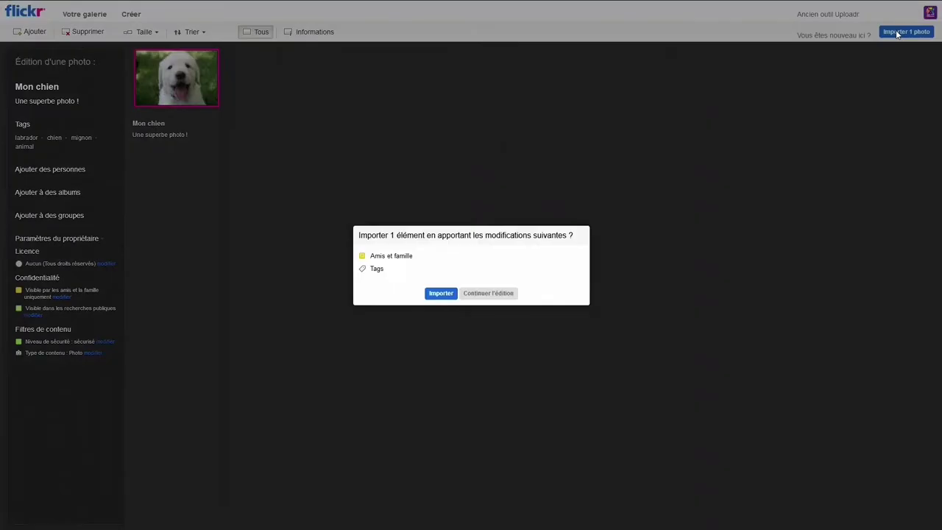
left_click(441, 293)
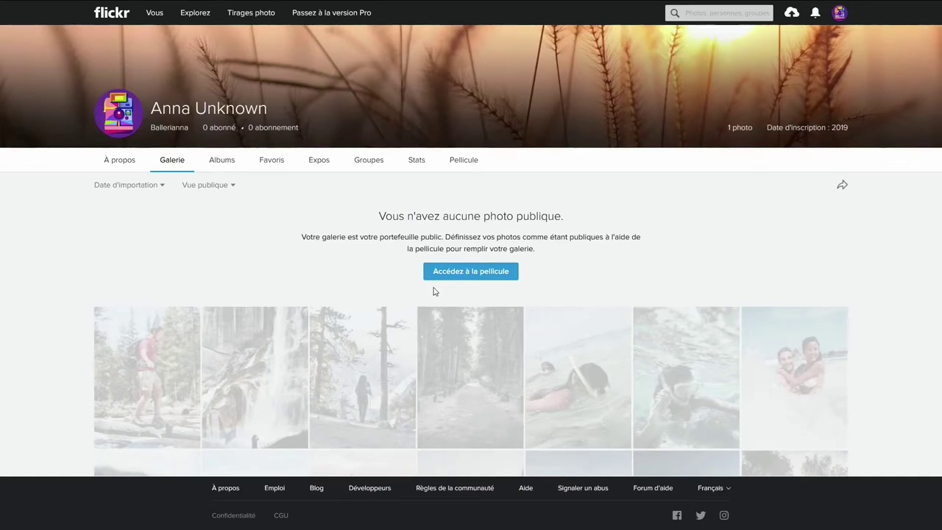
left_click(478, 277)
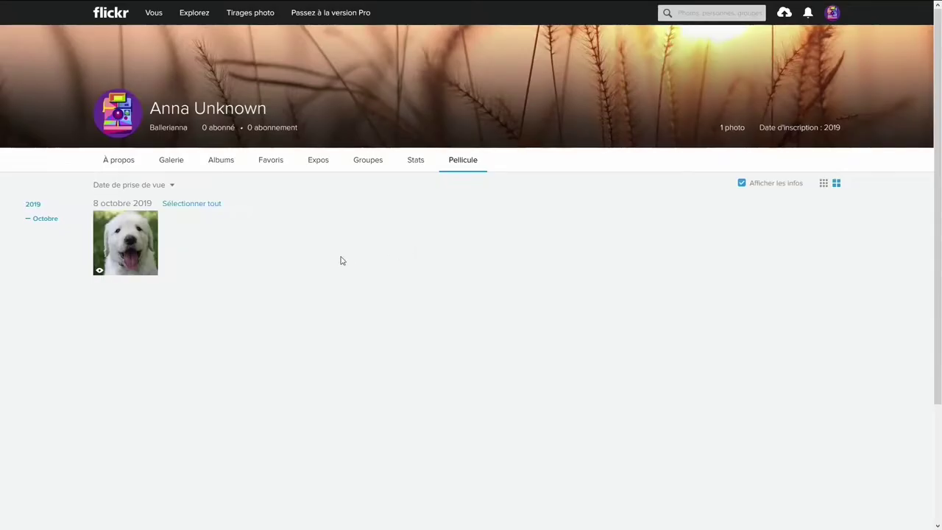
Share the puppy photo by e-mail with the contact's address and the message "La photo dont je te parlais :)".
left_click(129, 241)
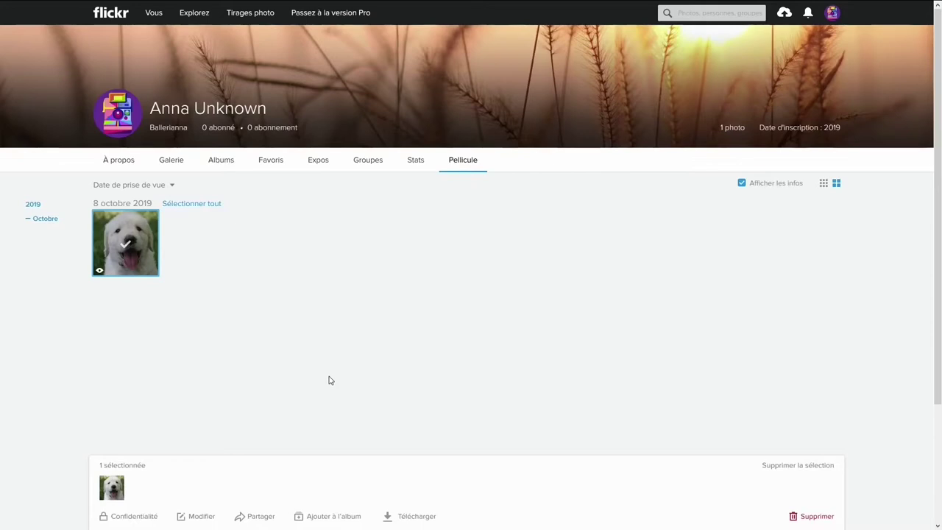
left_click(261, 517)
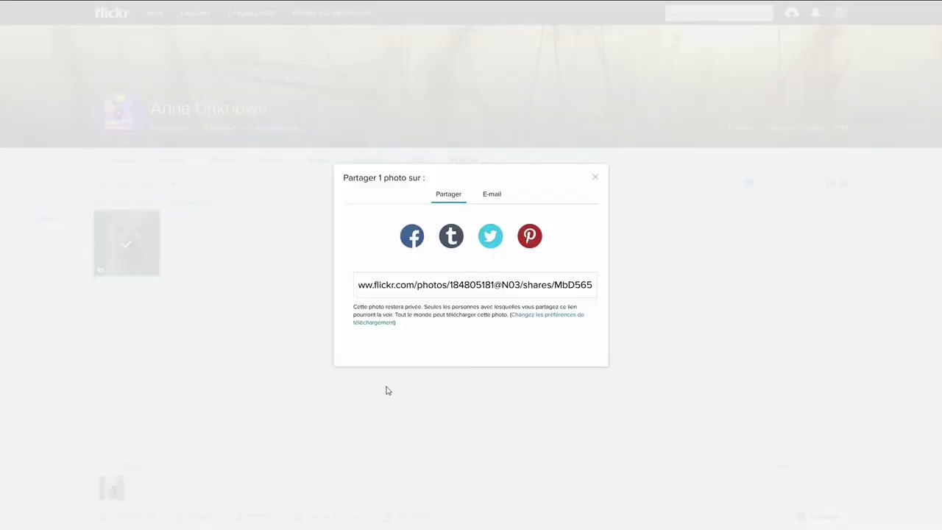
left_click(489, 198)
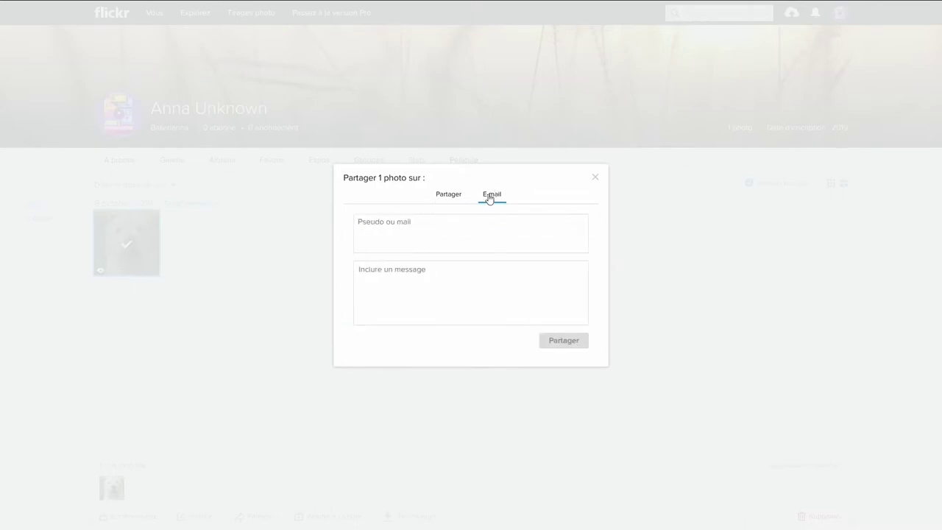
left_click(460, 231)
key("ctrl+v")
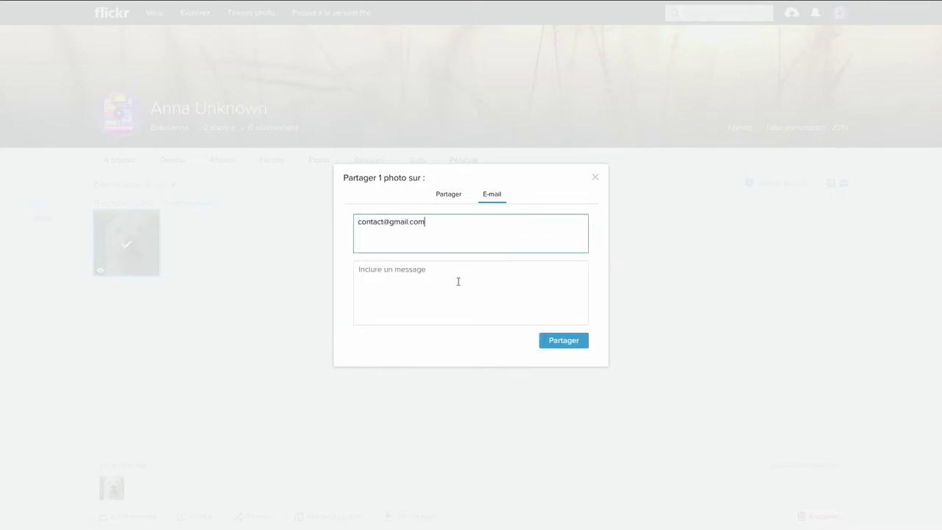
left_click(457, 281)
type("La photo dont je te parlais :)")
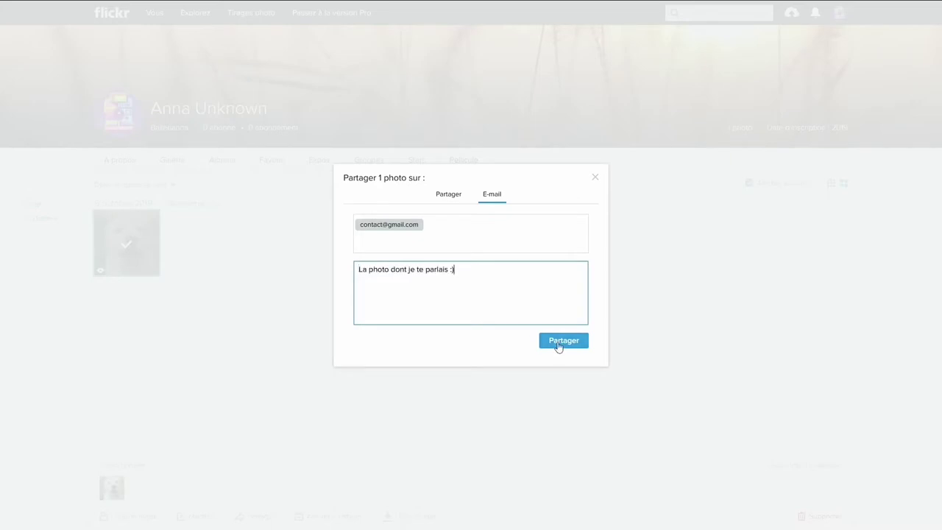
left_click(558, 346)
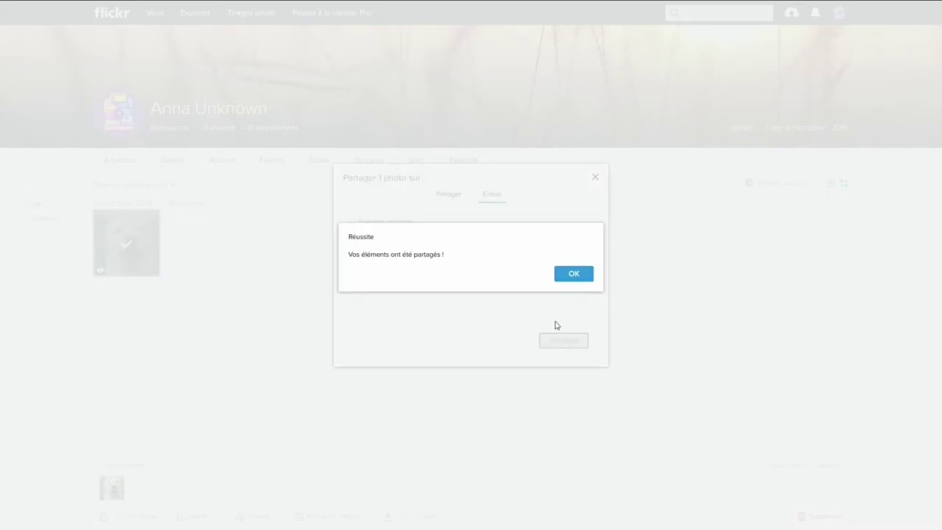
left_click(573, 273)
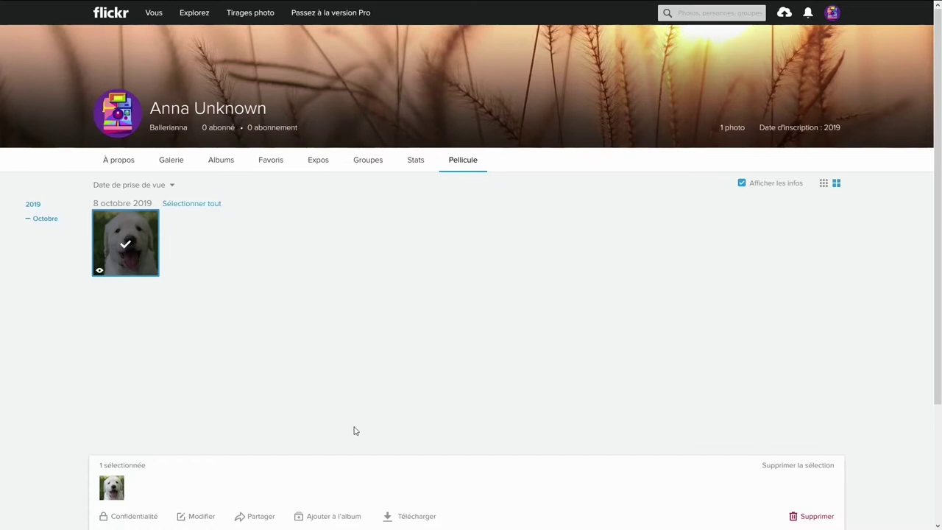
Add the puppy photo to a new album "Mes animaux de compagnie" described as "J'habite dans un zoo", and display the albums page.
left_click(340, 521)
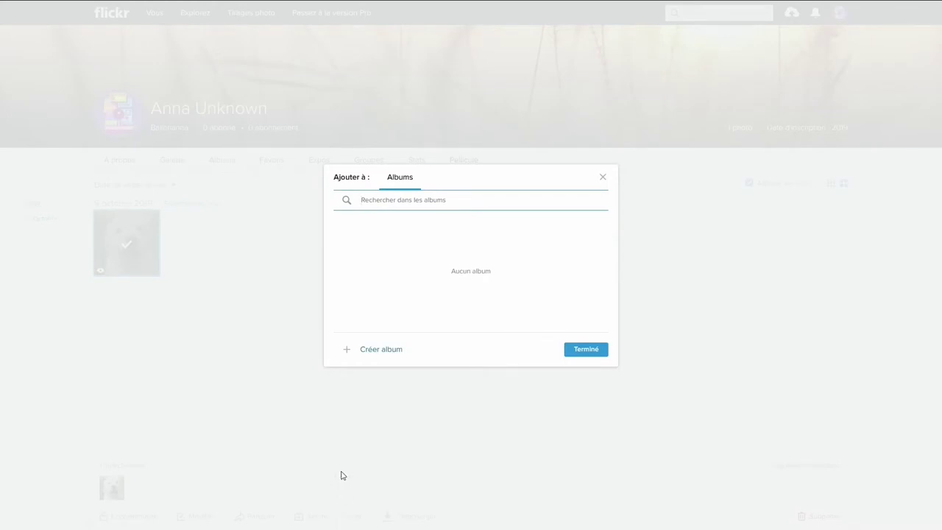
left_click(389, 350)
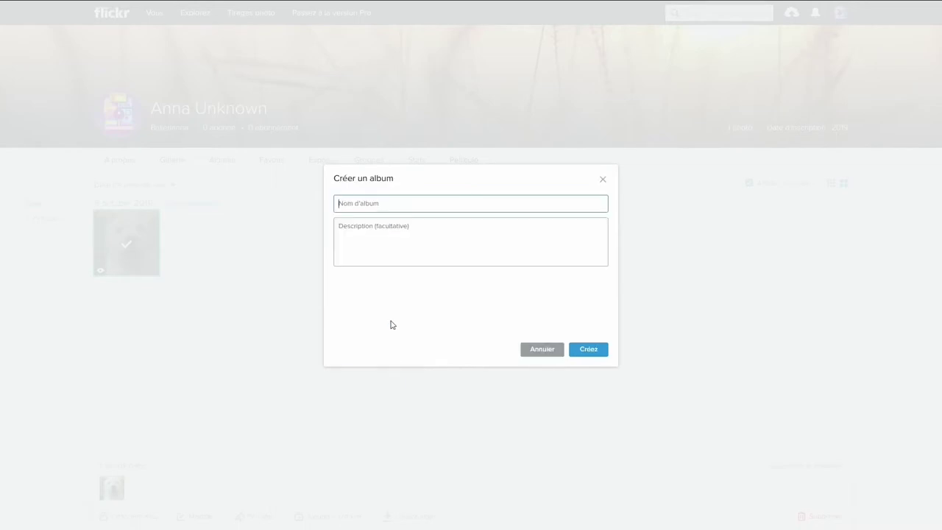
type("Mes animaux de compagnie")
left_click(387, 235)
type("J'hab")
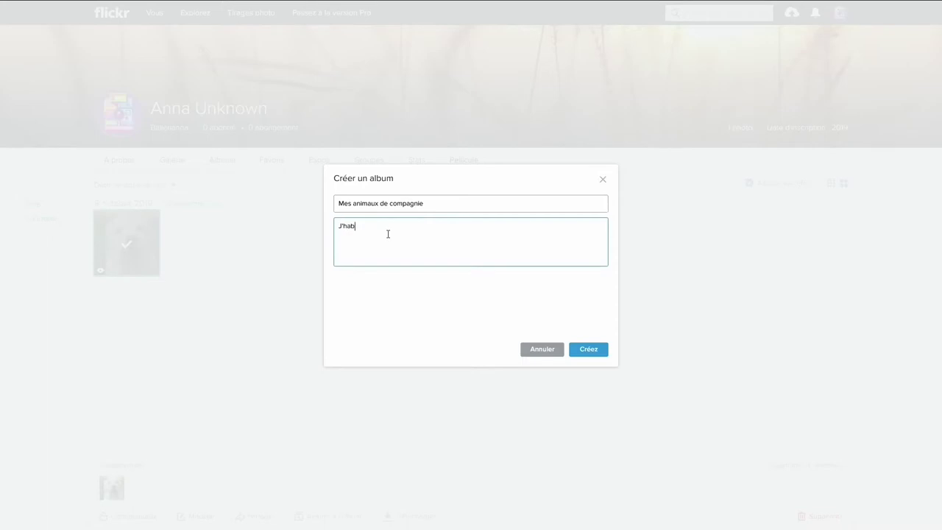
type("ite dans un zoo")
left_click(579, 351)
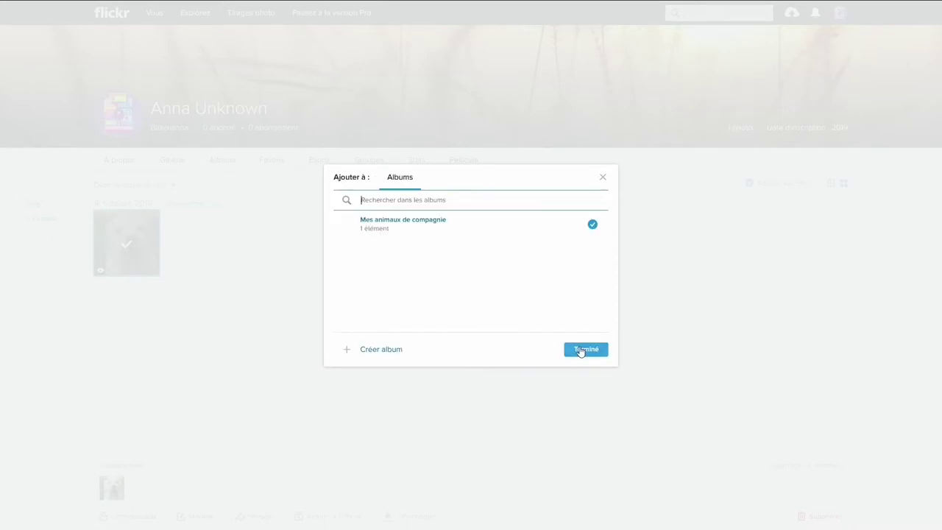
left_click(577, 349)
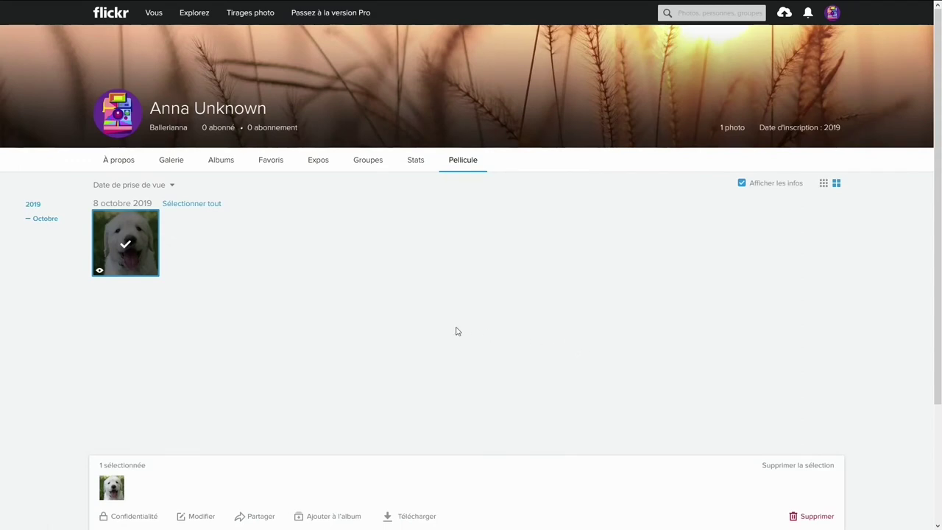
left_click(223, 161)
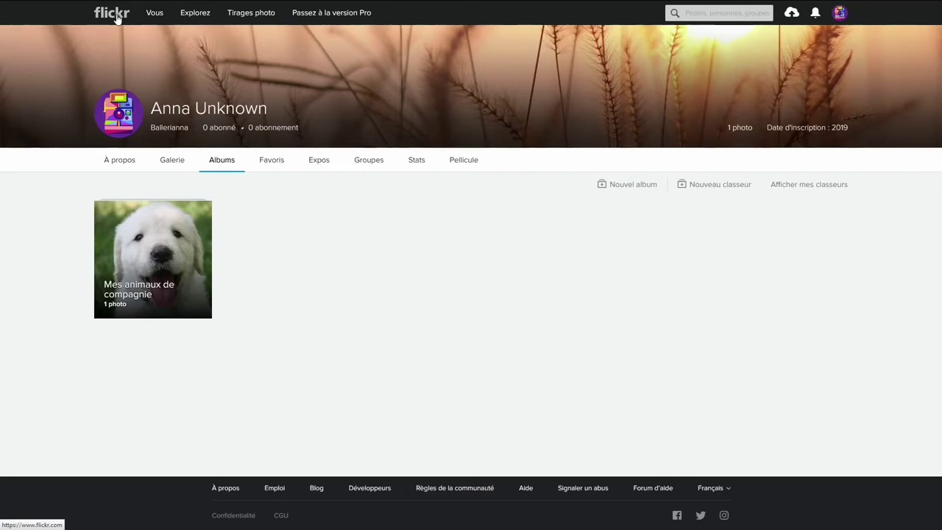
Return to the Flickr home page and search for photos of "mer".
left_click(117, 17)
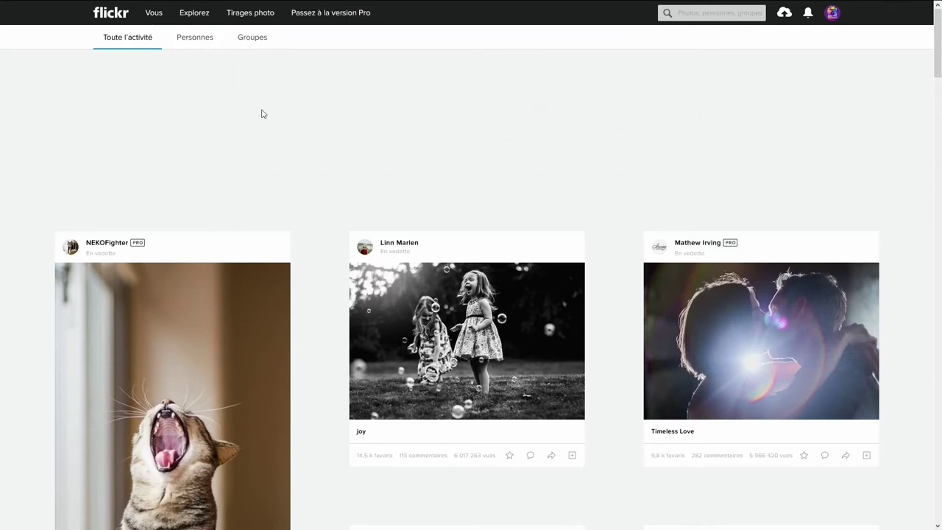
left_click(696, 17)
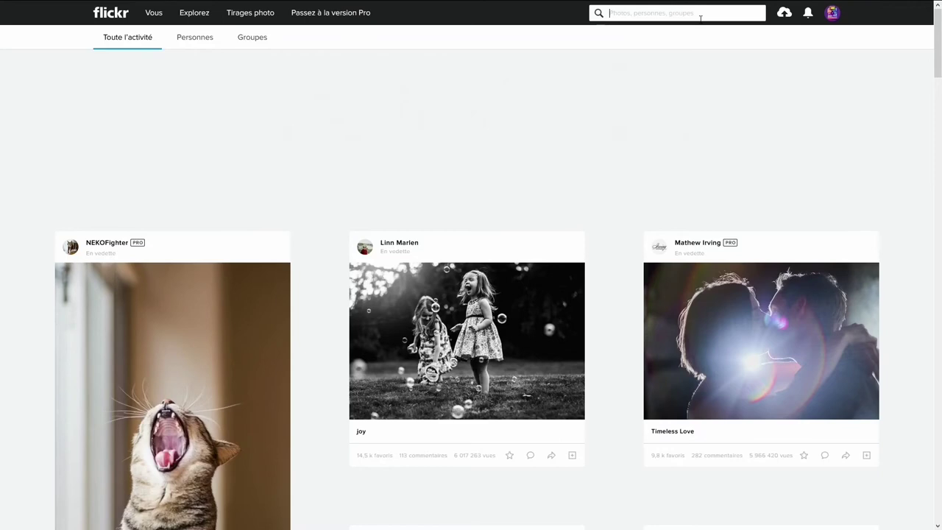
type("mer")
key("Return")
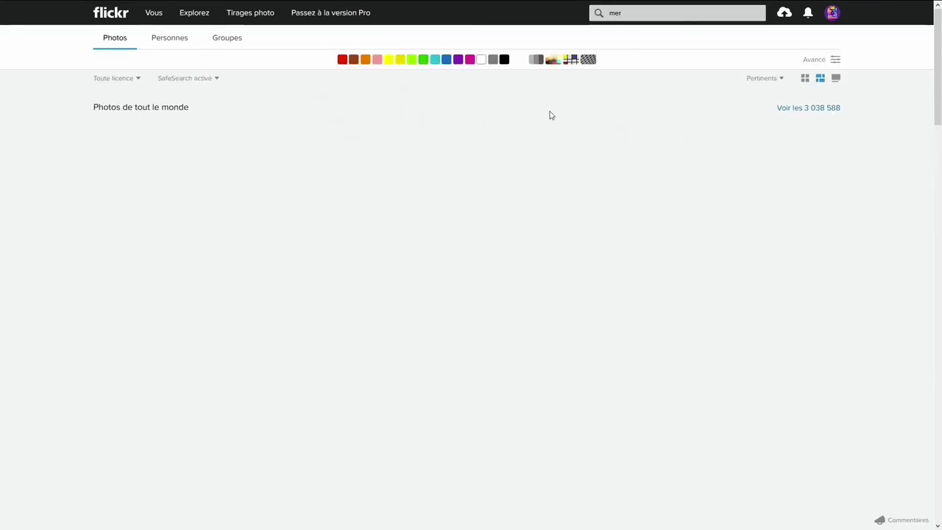
Filter the "mer" photos by orange alone and by turquoise combined with orange, and view the available licence filters.
left_click(368, 61)
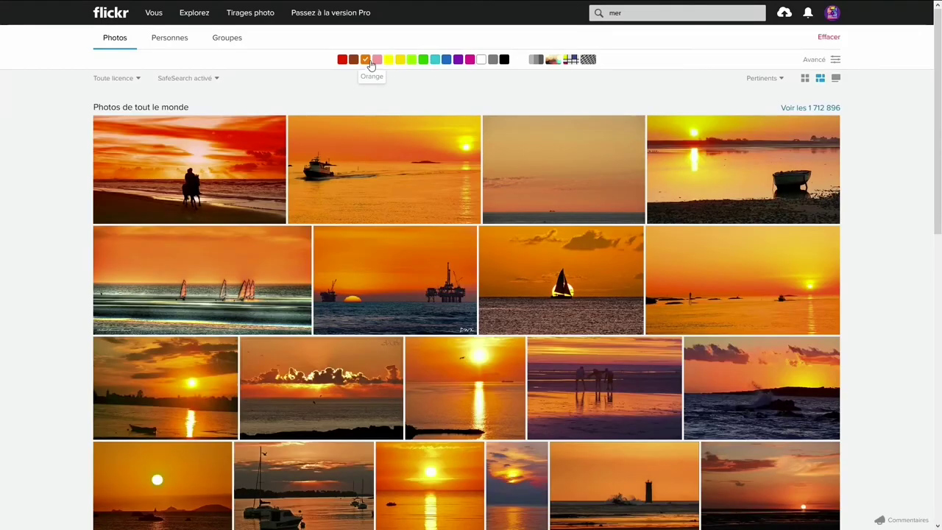
left_click(368, 61)
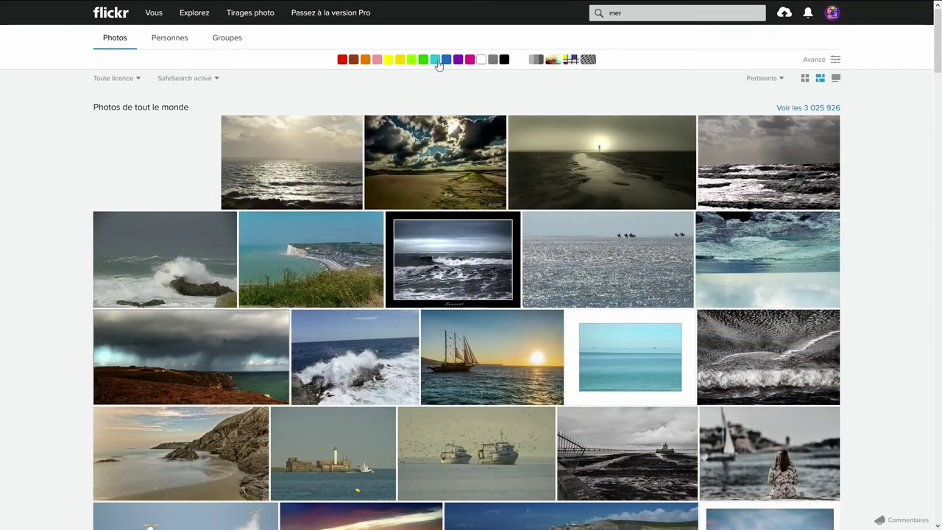
left_click(436, 62)
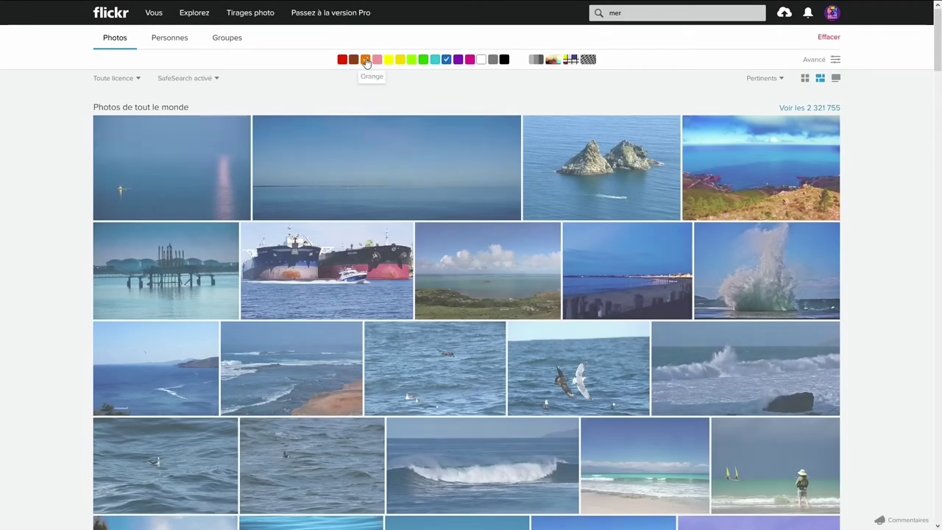
left_click(366, 62)
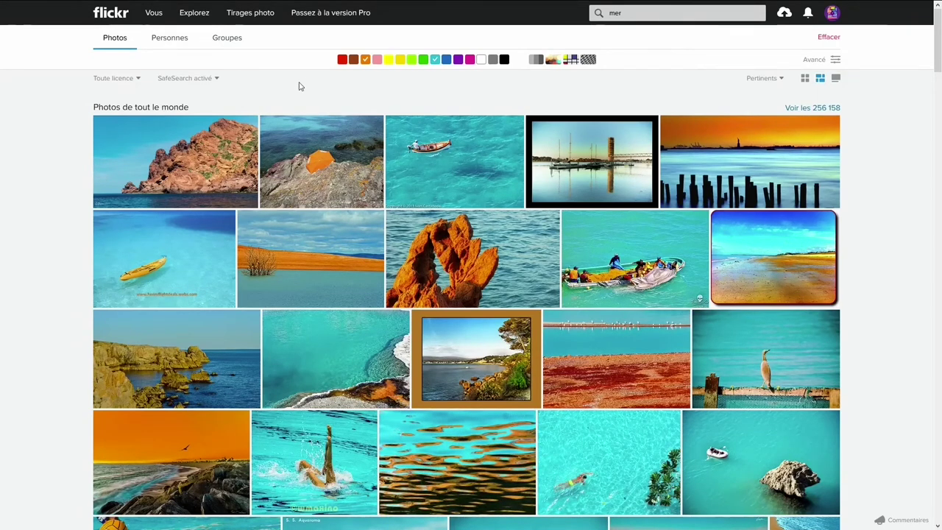
left_click(135, 79)
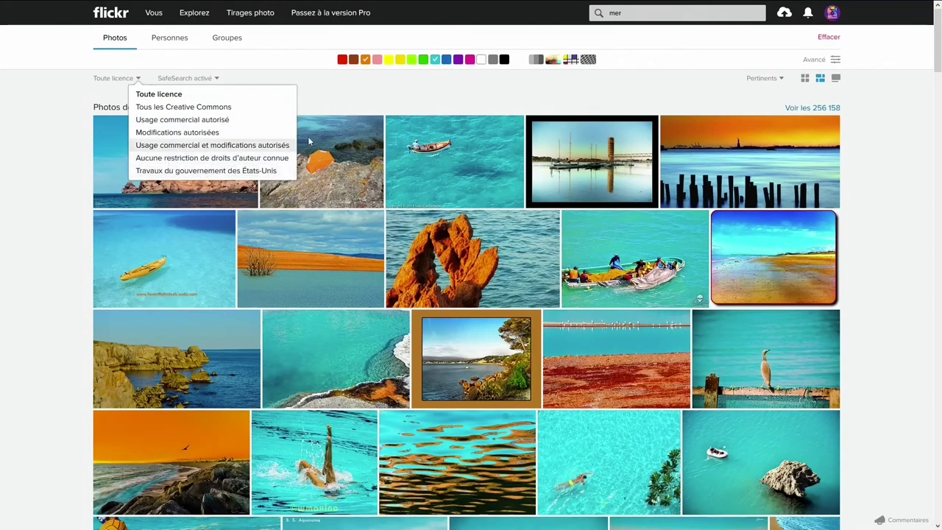
left_click(353, 89)
Open "Photos récentes" from the Explorez section and browse the photos.
mouse_move(209, 16)
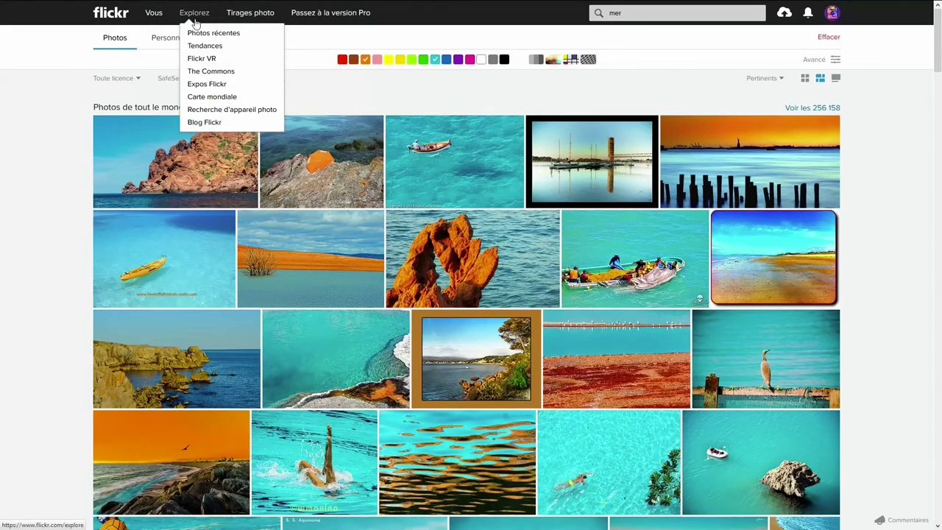
left_click(197, 36)
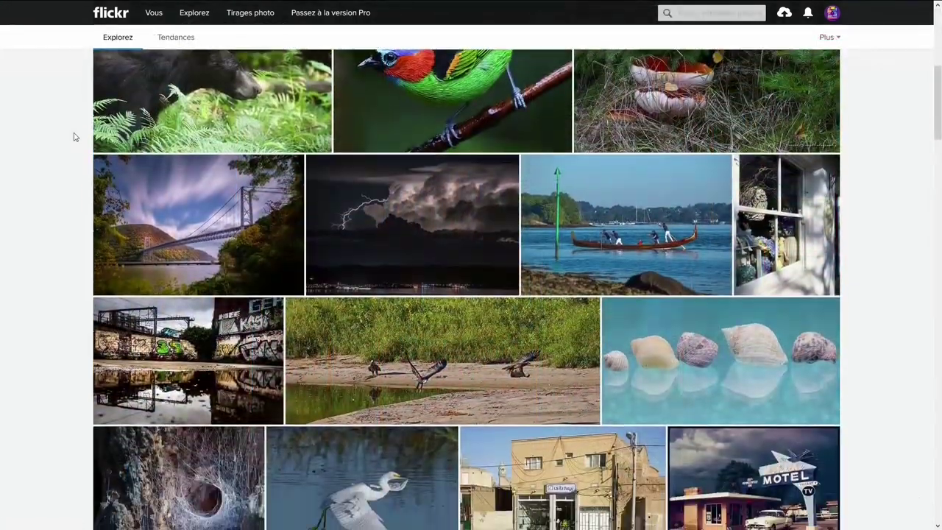
scroll(74, 138, "down", 3)
scroll(74, 139, "down", 1)
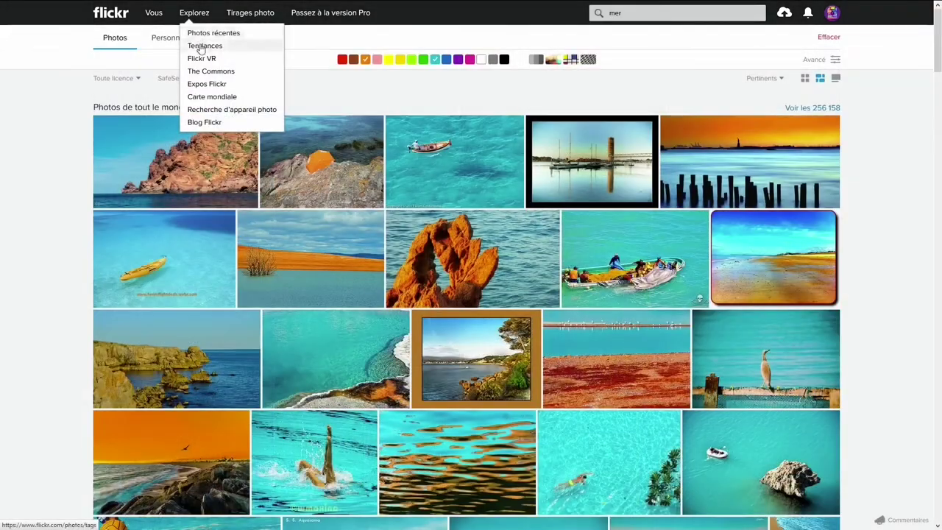
Open "Tendances" from the Explorez section and browse the most popular tags.
left_click(201, 46)
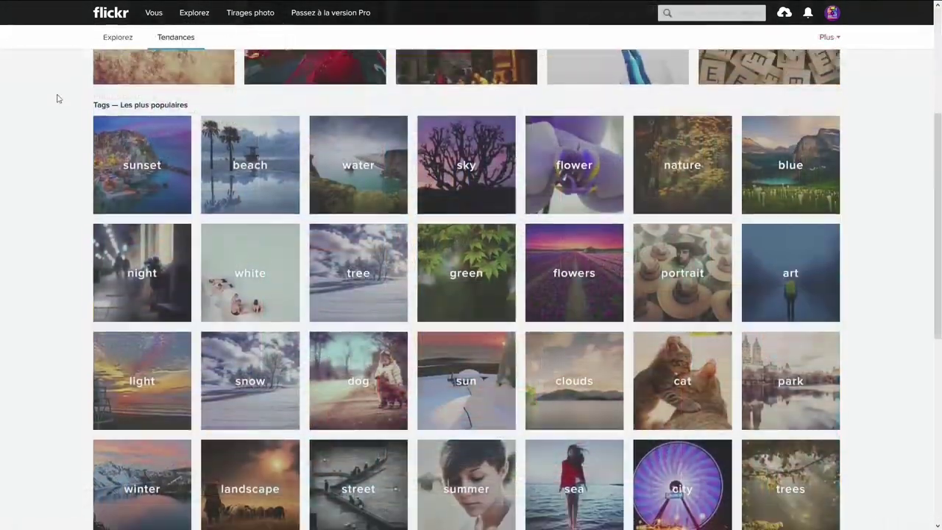
scroll(57, 96, "down", 5)
scroll(57, 96, "down", 3)
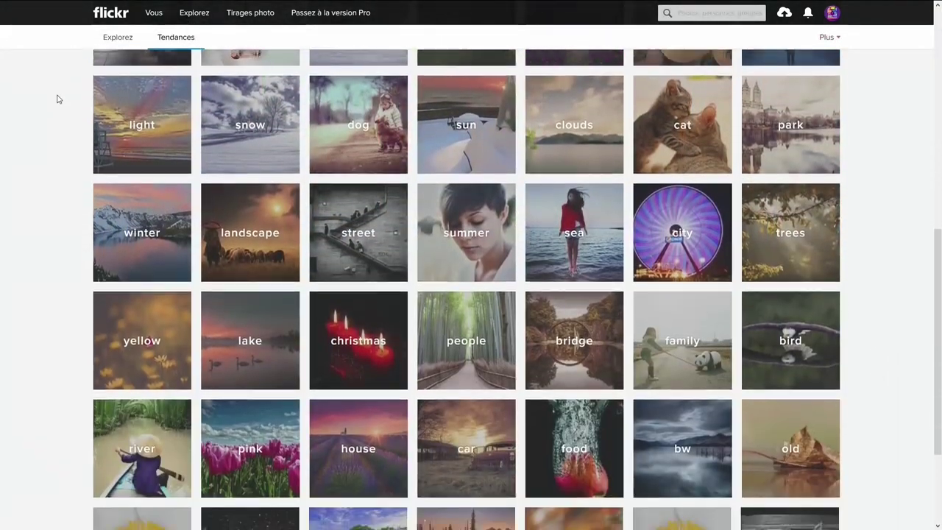